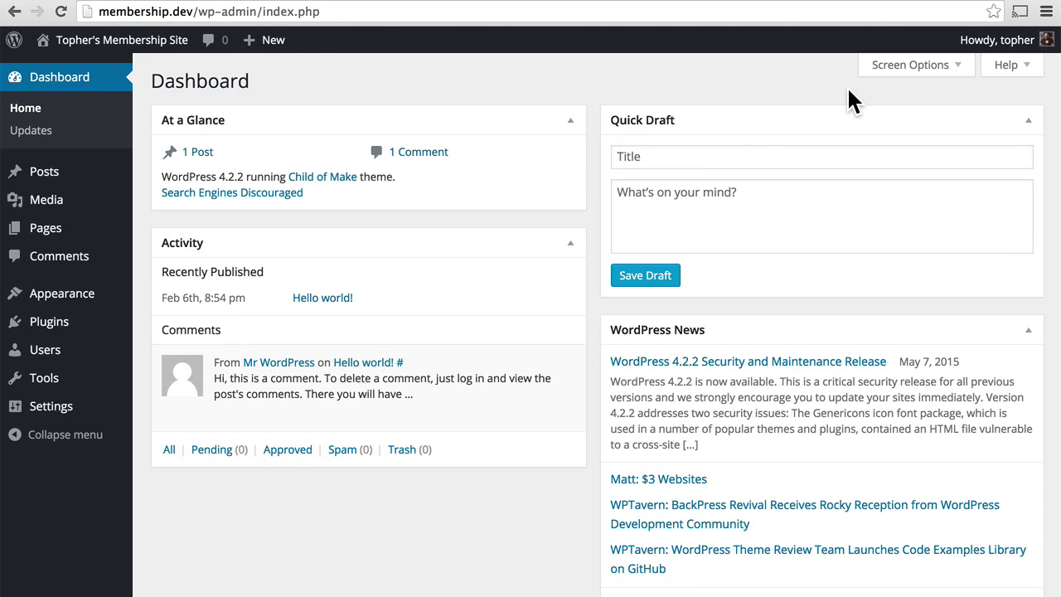
Step: Open the plugin installer and search it for "paid memberships pro"
{"action": "mouse_move", "coordinate": [66, 328]}
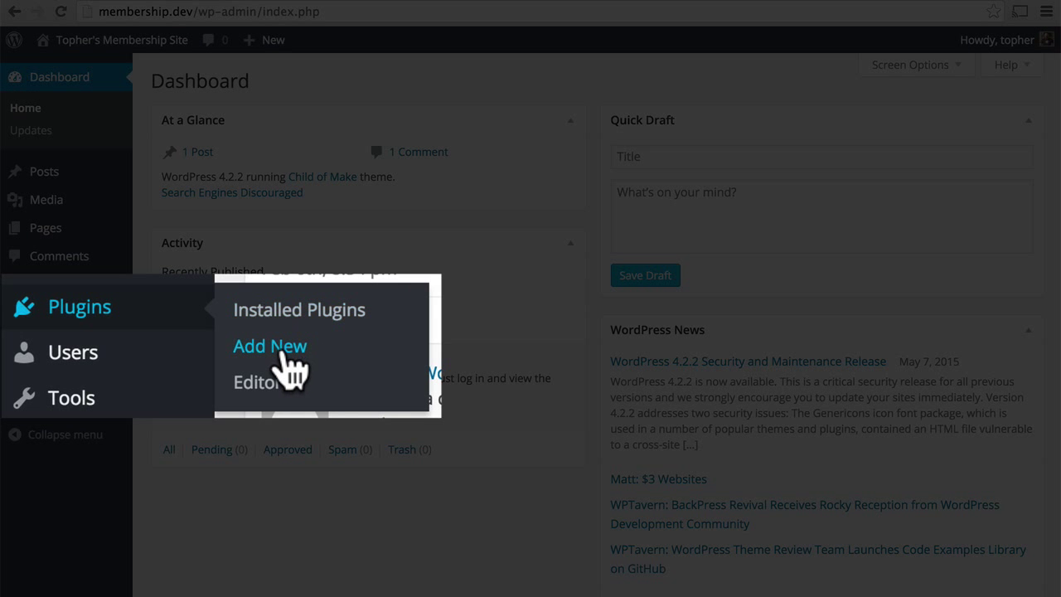
{"action": "left_click", "coordinate": [170, 347]}
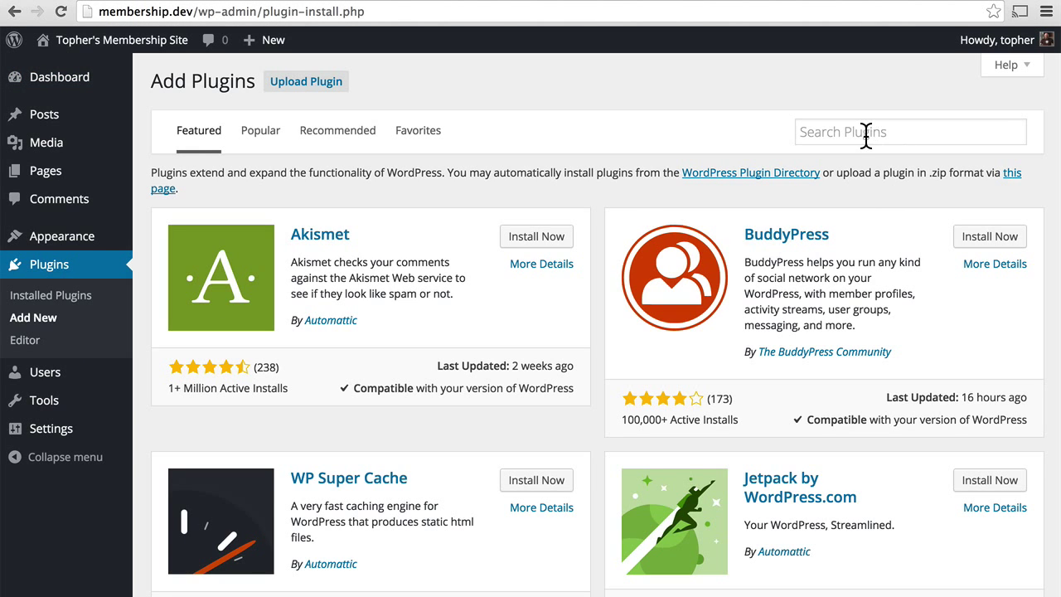
{"action": "left_click", "coordinate": [865, 132]}
{"action": "type", "text": "paid "}
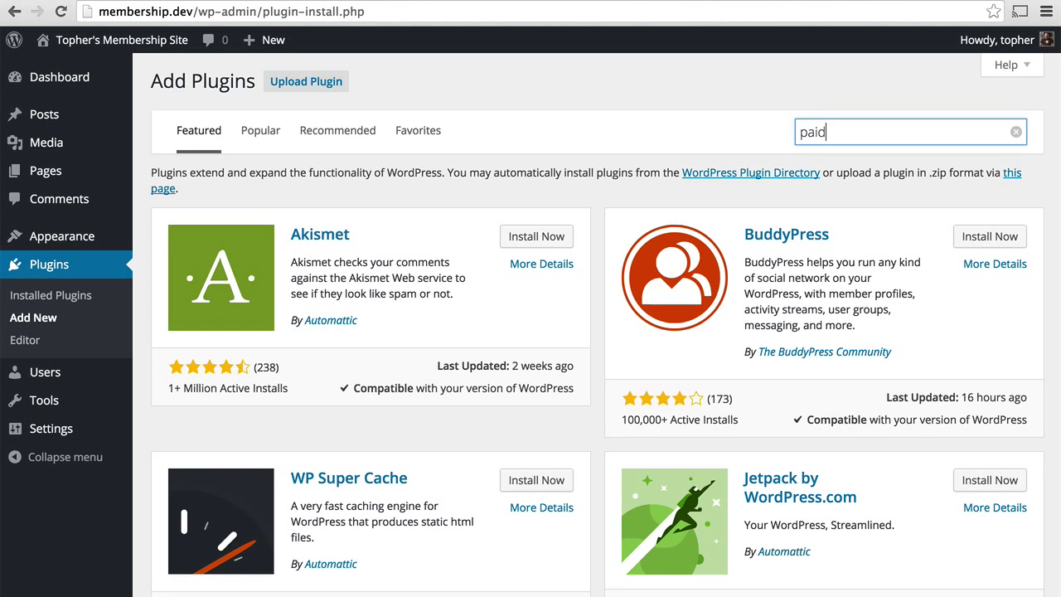
{"action": "type", "text": "membersips pro"}
{"action": "key", "text": "Left"}
{"action": "key", "text": "Left"}
{"action": "key", "text": "Left"}
{"action": "key", "text": "Left"}
{"action": "key", "text": "Left"}
{"action": "key", "text": "Left"}
{"action": "key", "text": "Left"}
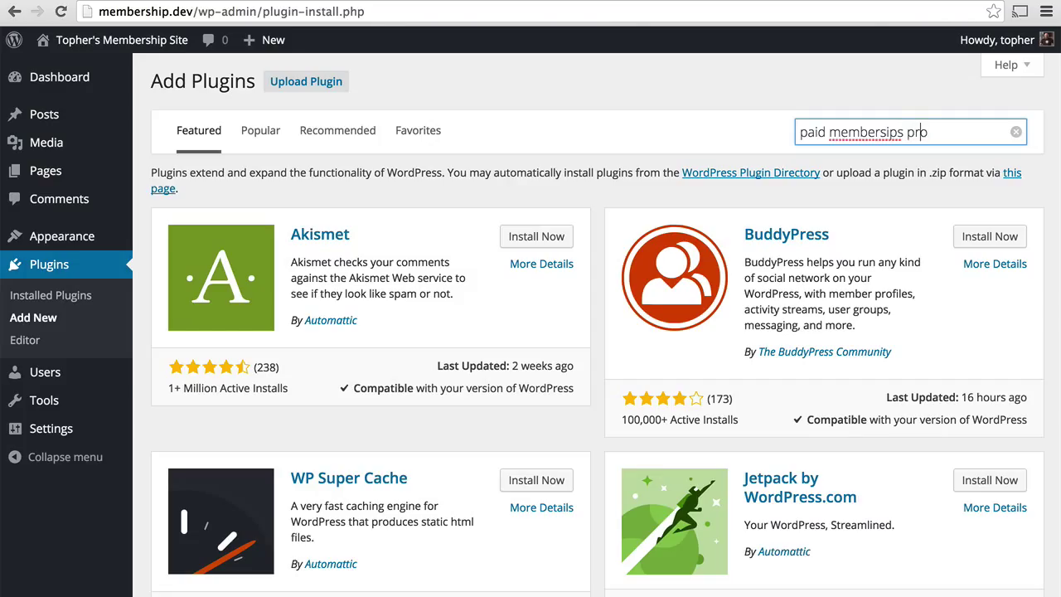
{"action": "type", "text": "h"}
{"action": "key", "text": "Return"}
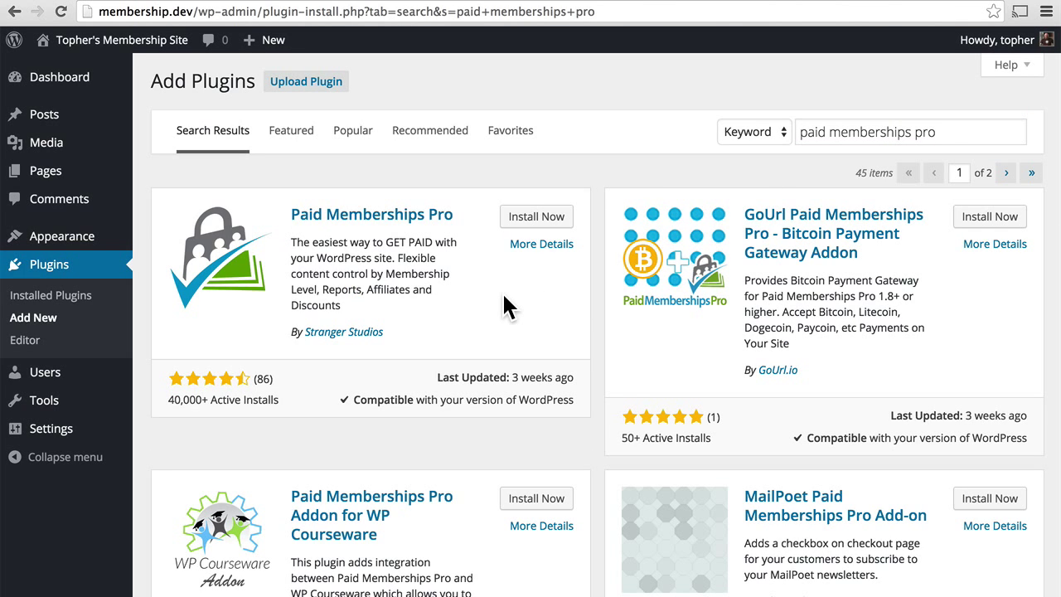
Step: Install the Paid Memberships Pro plugin by Stranger Studios and activate it
{"action": "scroll", "coordinate": [503, 298], "scroll_direction": "down", "scroll_amount": 6}
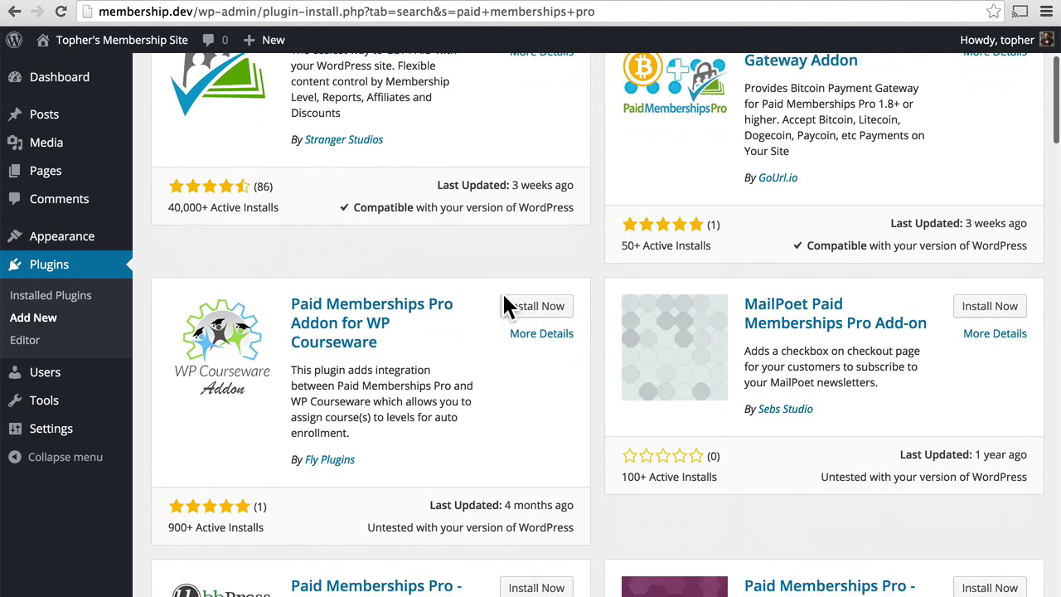
{"action": "scroll", "coordinate": [504, 304], "scroll_direction": "down", "scroll_amount": 5}
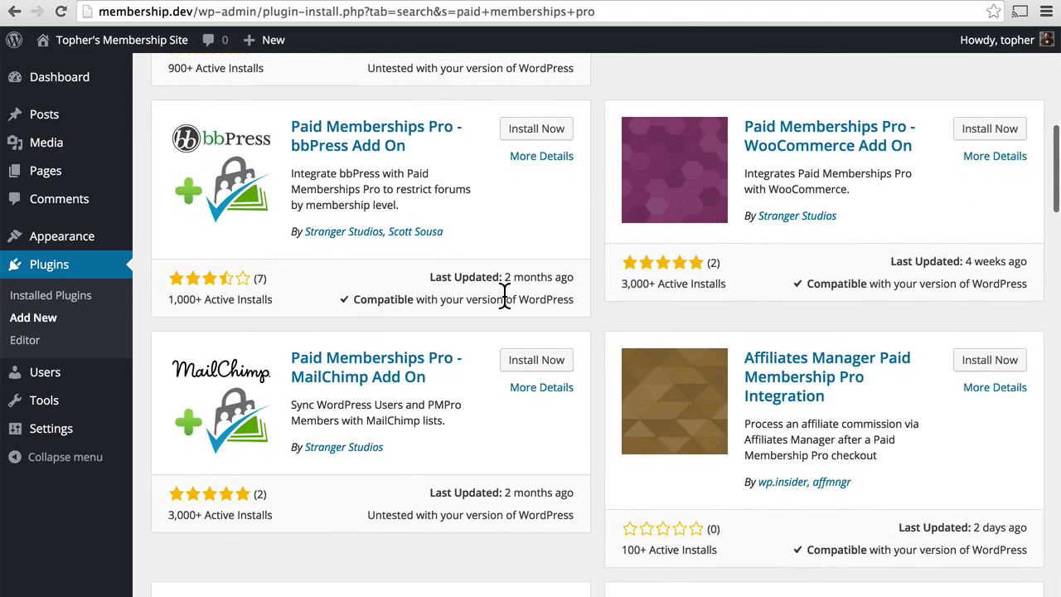
{"action": "scroll", "coordinate": [504, 296], "scroll_direction": "up", "scroll_amount": 11}
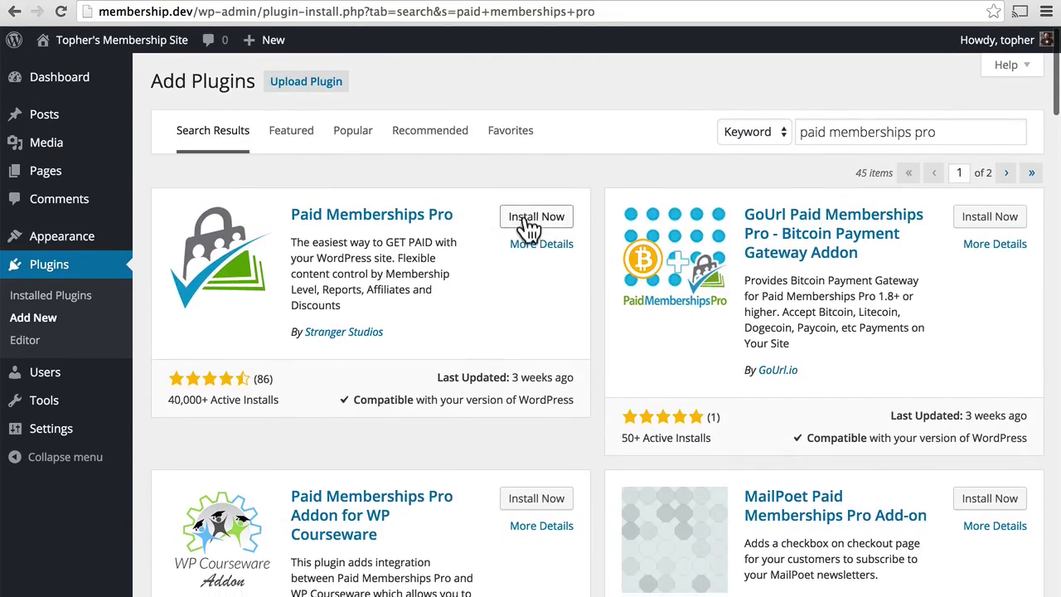
{"action": "left_click", "coordinate": [535, 224]}
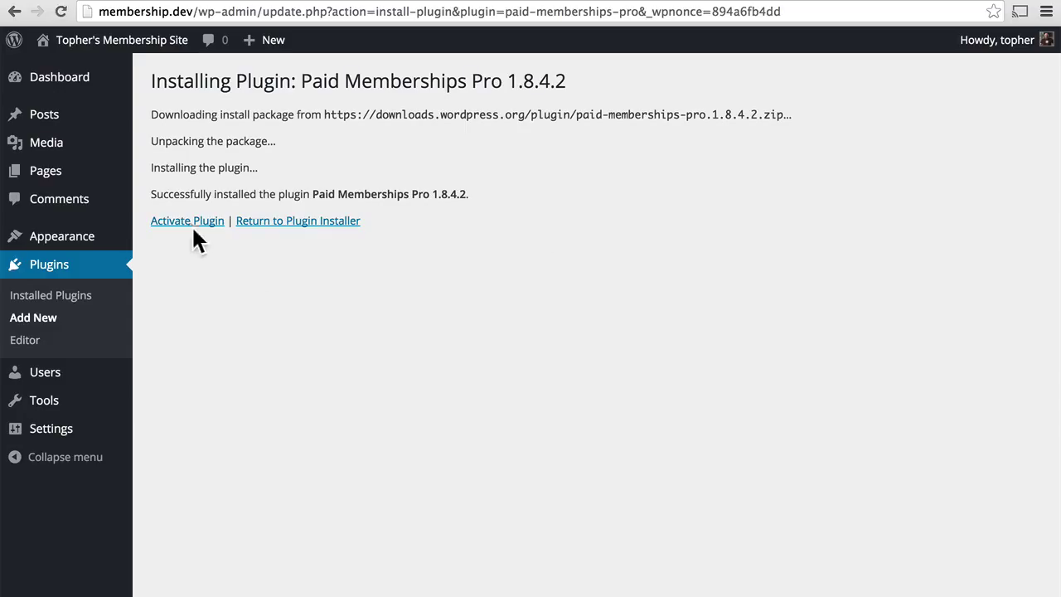
{"action": "left_click", "coordinate": [193, 226]}
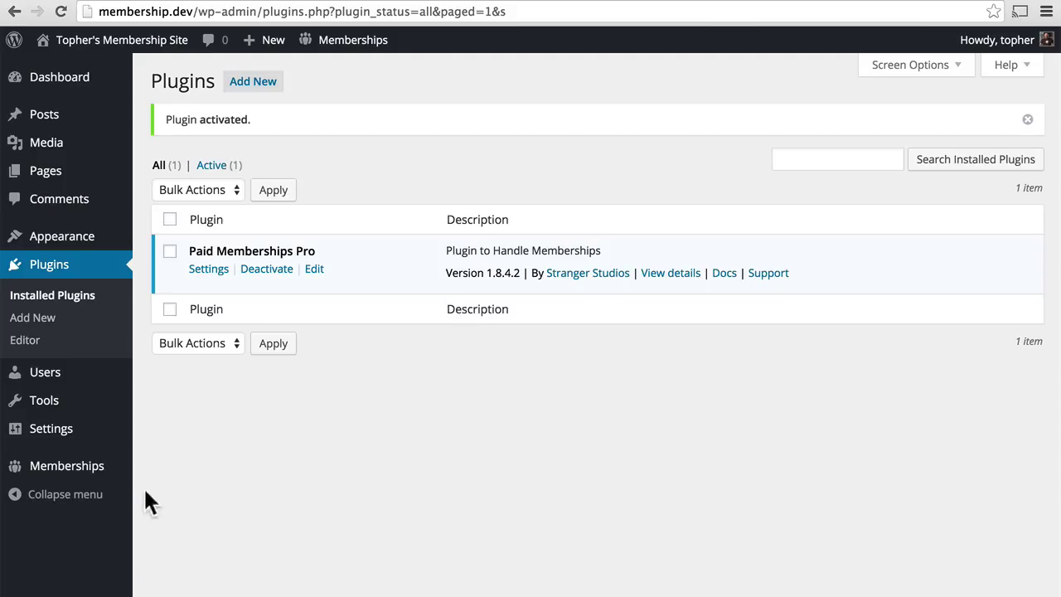
Step: Open the Memberships page settings and have the plugin generate all required membership pages automatically
{"action": "mouse_move", "coordinate": [105, 469]}
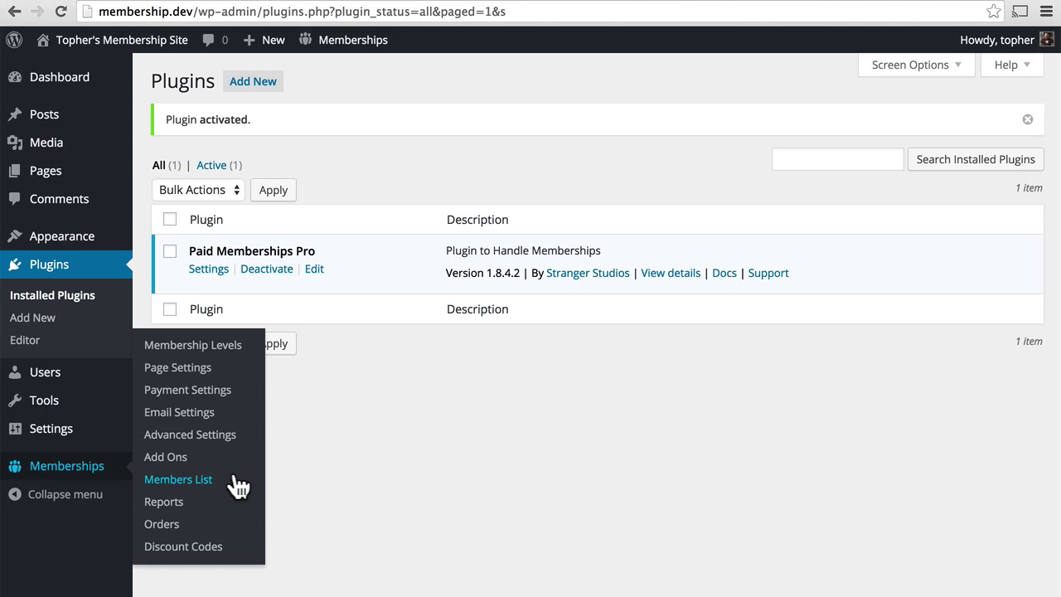
{"action": "left_click", "coordinate": [204, 377]}
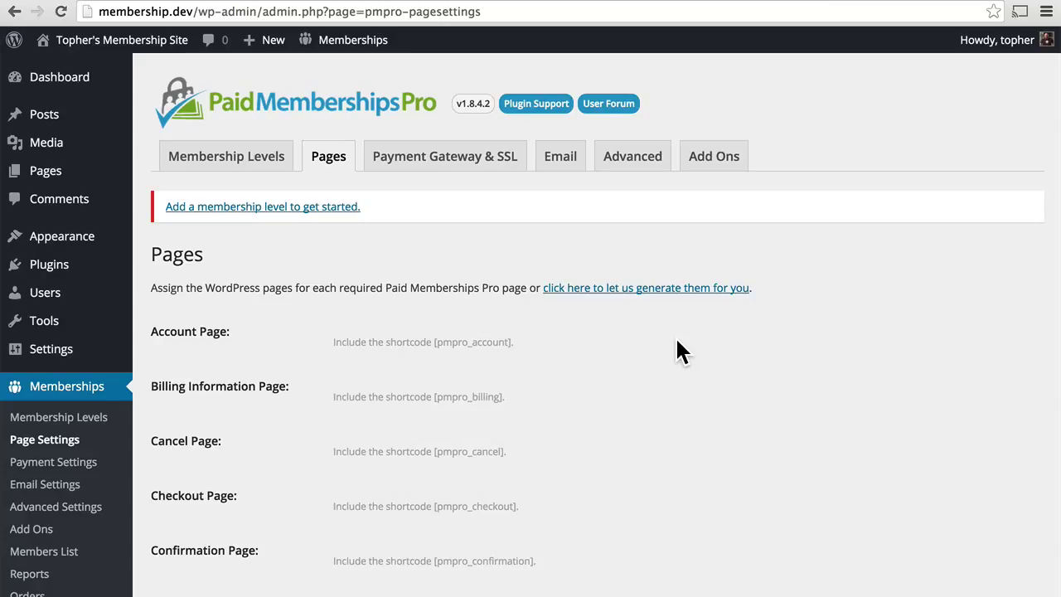
{"action": "scroll", "coordinate": [675, 351], "scroll_direction": "down", "scroll_amount": 3}
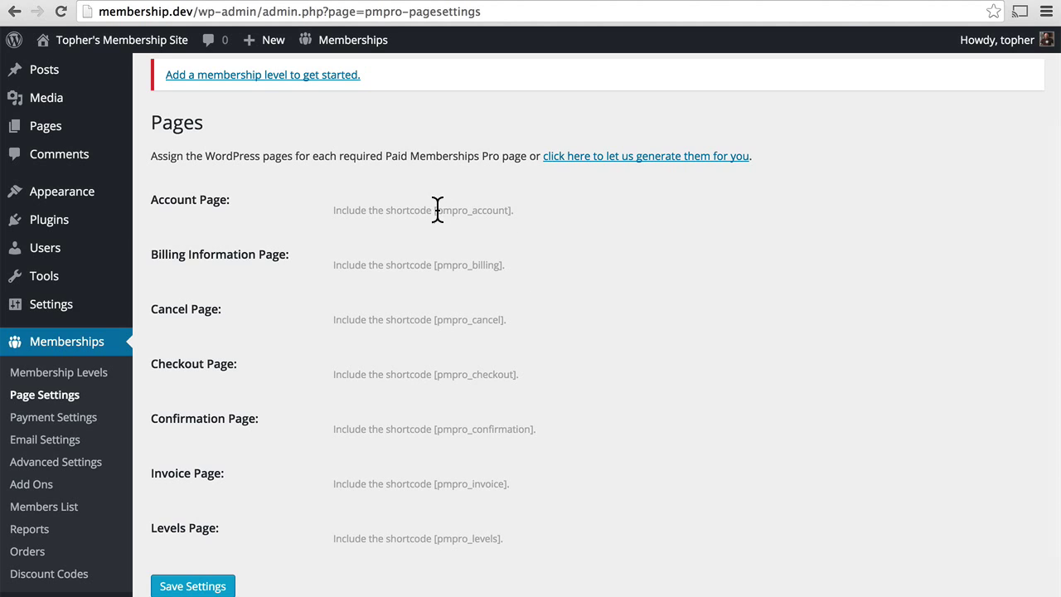
{"action": "left_click_drag", "start_coordinate": [436, 208], "coordinate": [510, 209]}
{"action": "left_click", "coordinate": [510, 209]}
{"action": "left_click", "coordinate": [597, 157]}
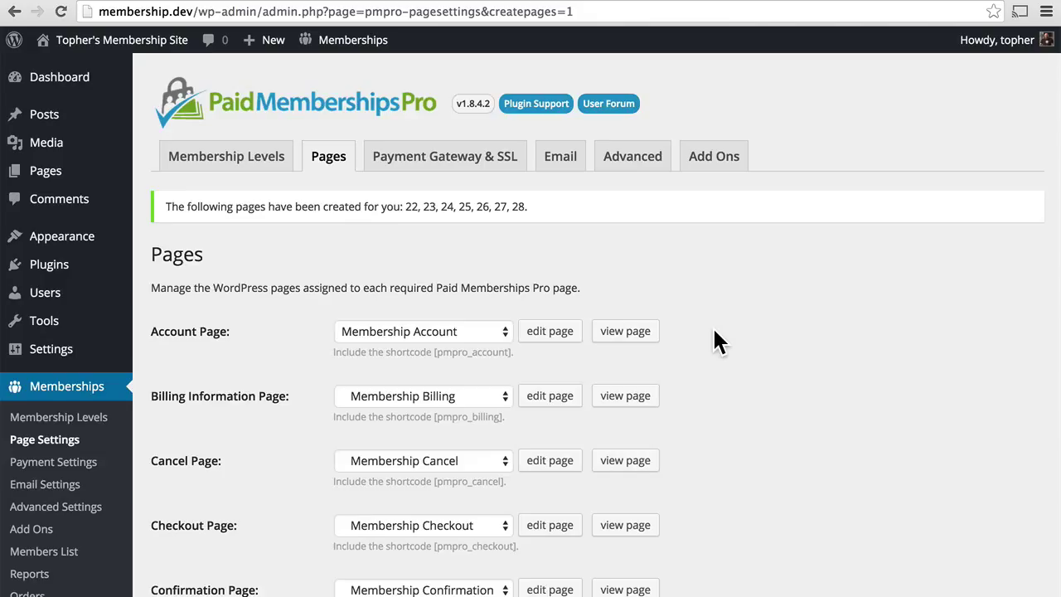
Step: Review the pages assigned to each membership function, including the choices available for the Account Page
{"action": "scroll", "coordinate": [712, 326], "scroll_direction": "down", "scroll_amount": 1}
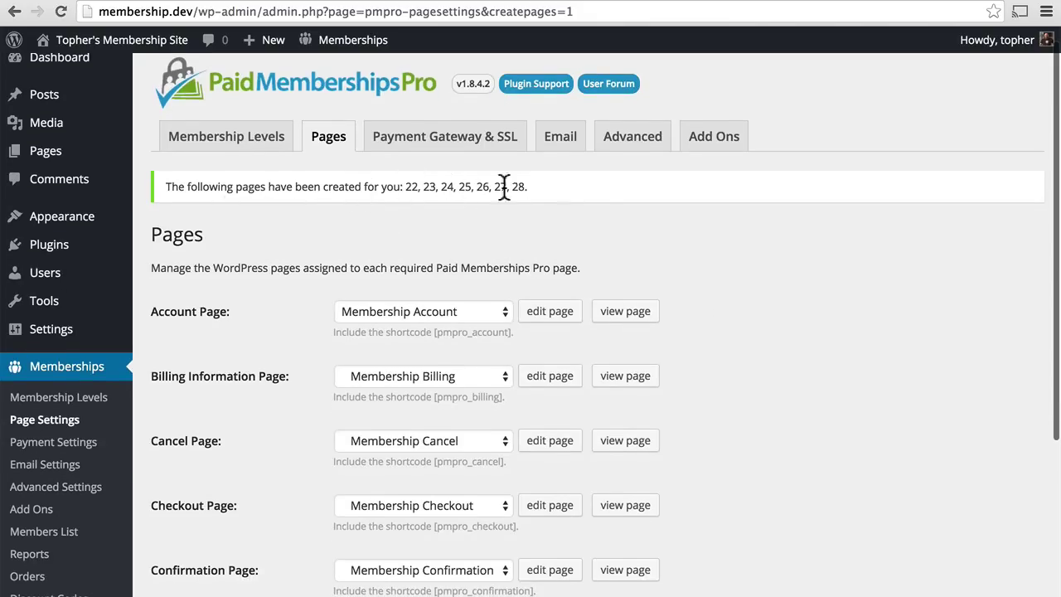
{"action": "scroll", "coordinate": [594, 191], "scroll_direction": "down", "scroll_amount": 5}
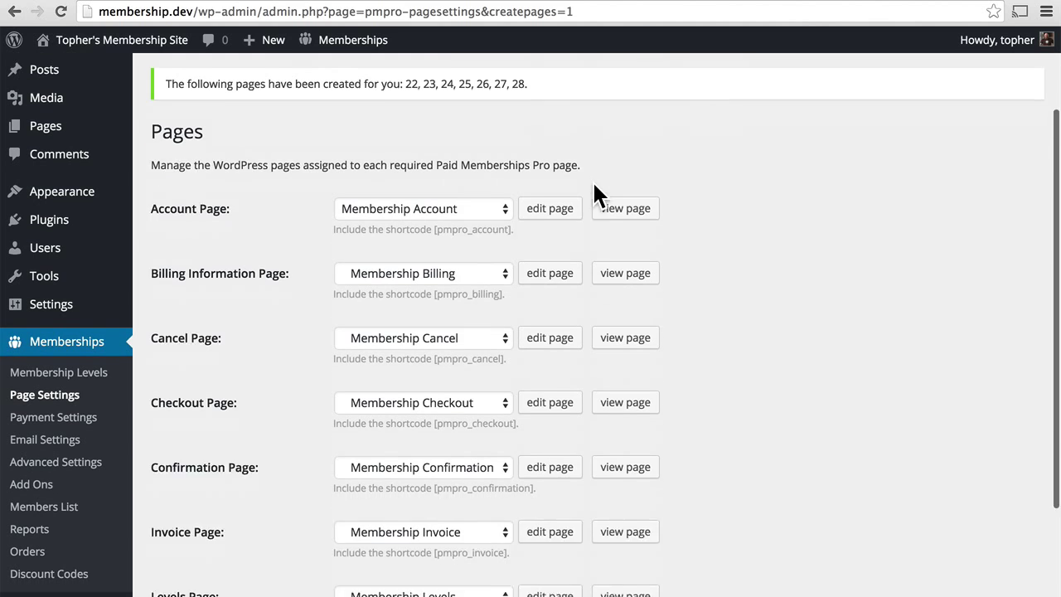
{"action": "left_click", "coordinate": [441, 121]}
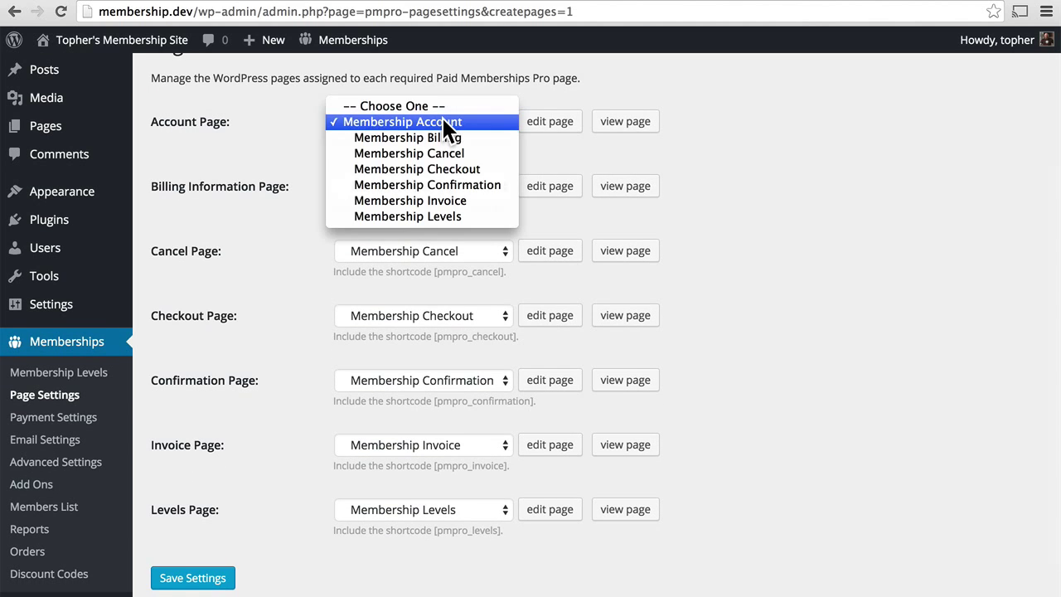
{"action": "left_click", "coordinate": [761, 143]}
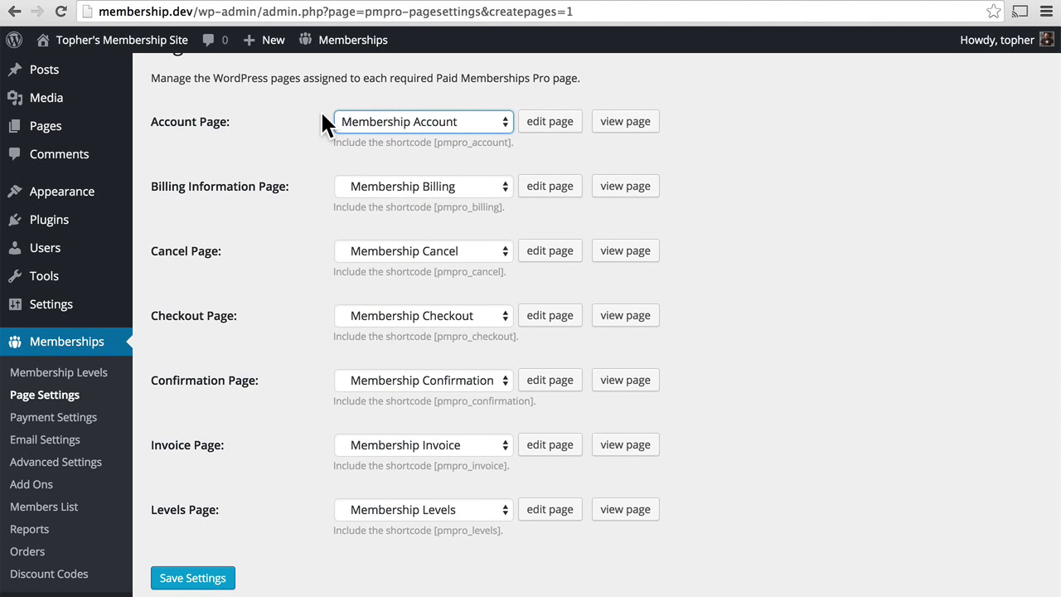
{"action": "left_click", "coordinate": [61, 135]}
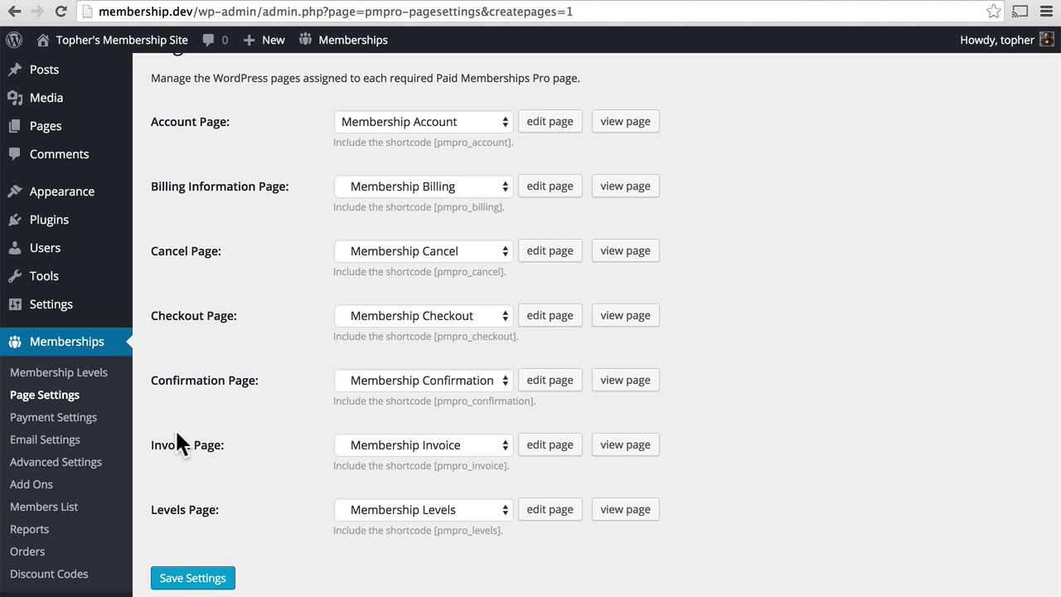
Step: Open the membership payment settings, keeping Testing Only as the payment gateway and Sandbox/Testing as the gateway environment
{"action": "left_click", "coordinate": [84, 423]}
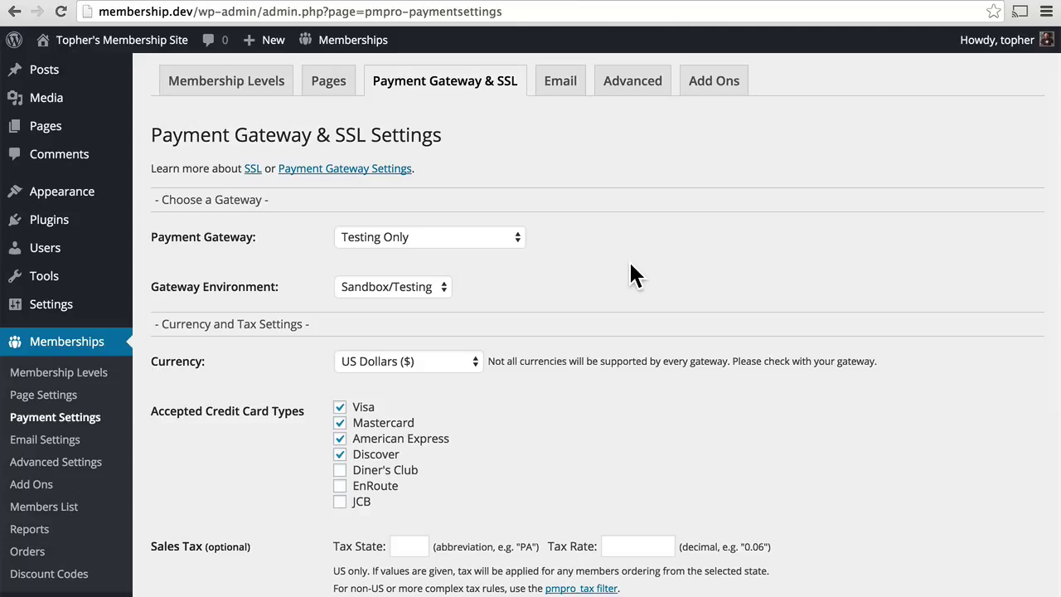
{"action": "left_click", "coordinate": [515, 236]}
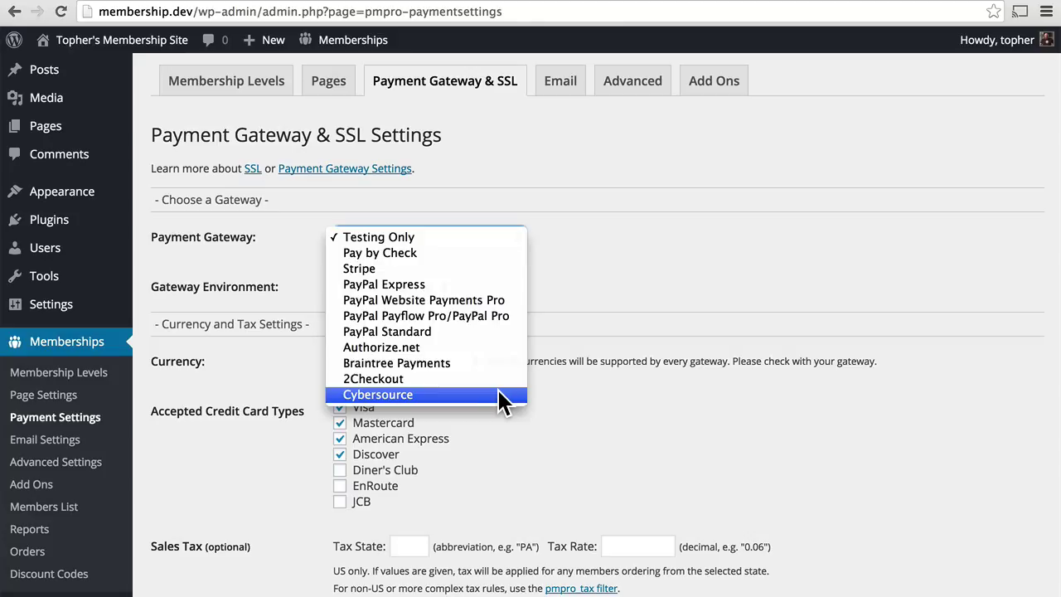
{"action": "left_click", "coordinate": [443, 236]}
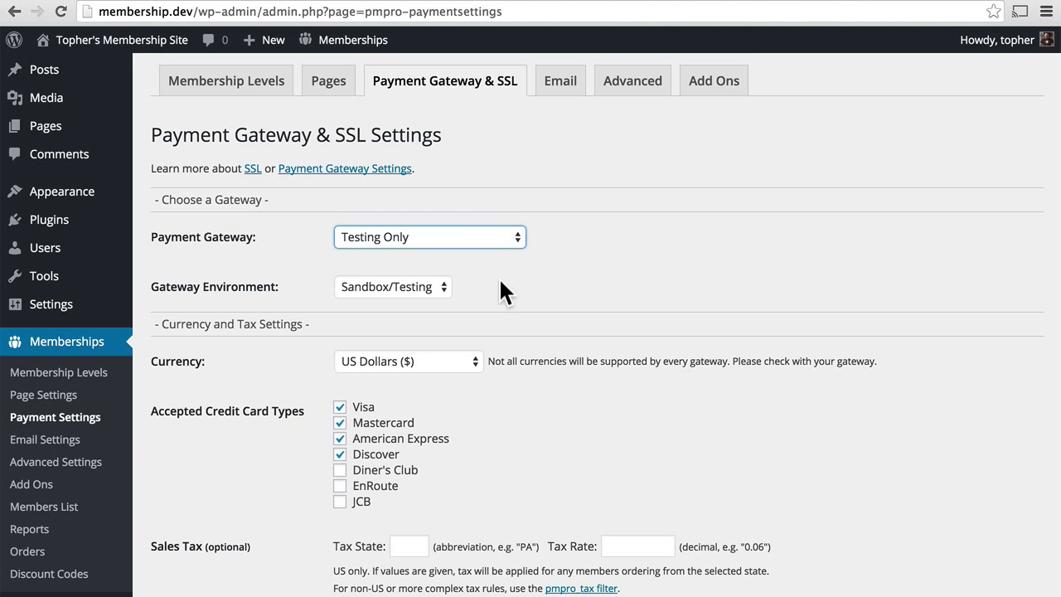
{"action": "left_click", "coordinate": [430, 290]}
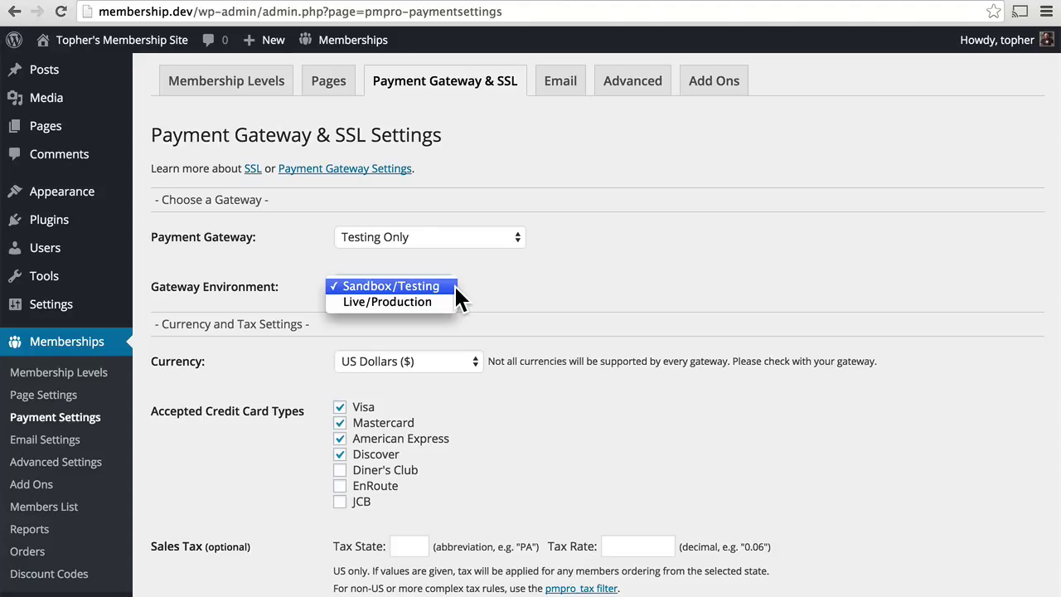
{"action": "left_click", "coordinate": [454, 286]}
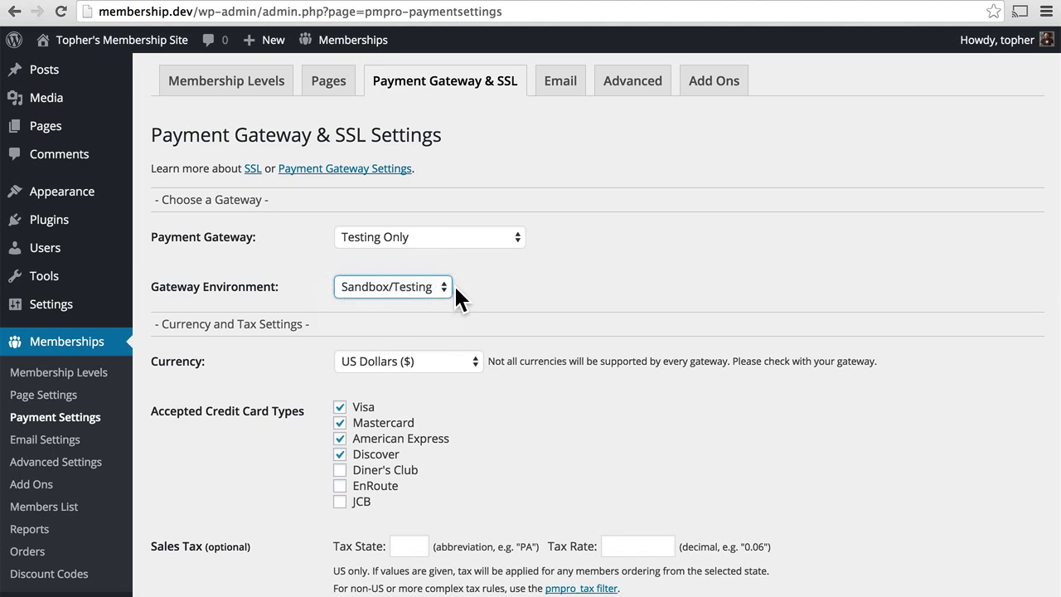
Step: Try Stripe as the payment gateway with the Sandbox/Testing environment, and return the gateway to Testing Only
{"action": "left_click", "coordinate": [484, 241]}
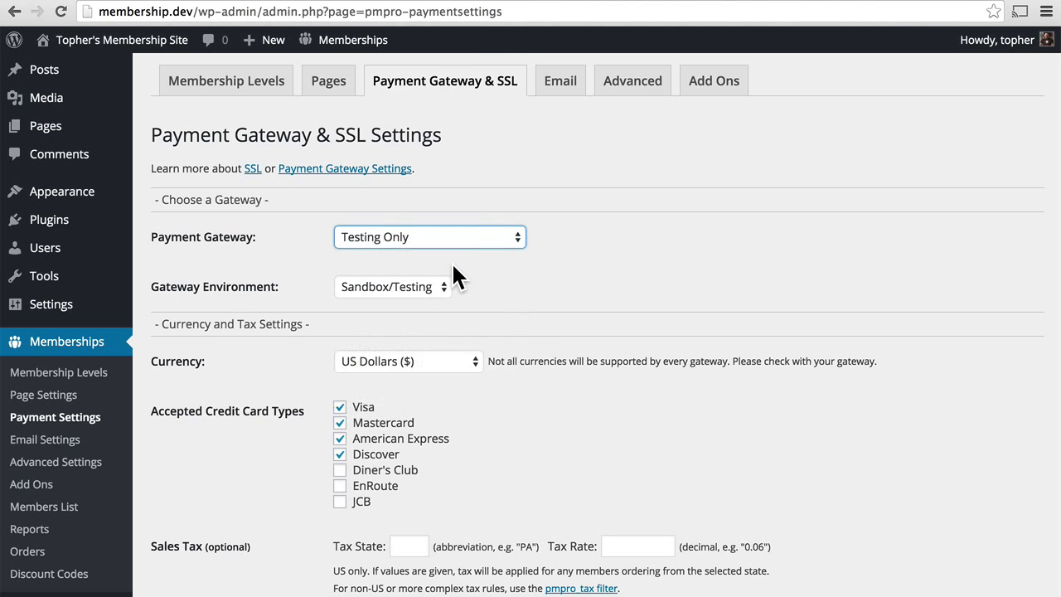
{"action": "left_click", "coordinate": [427, 287]}
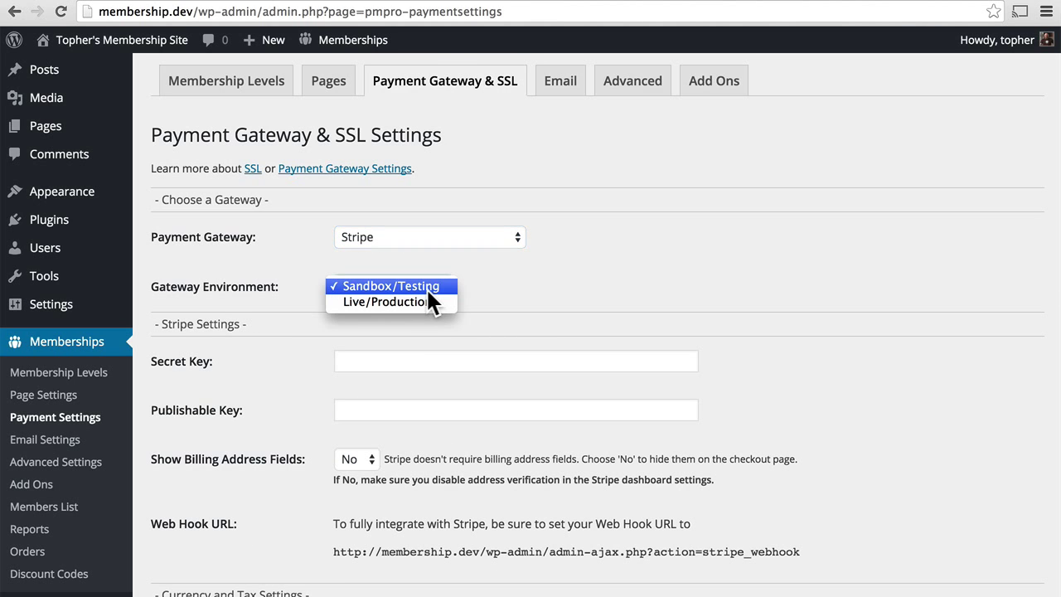
{"action": "left_click", "coordinate": [488, 285]}
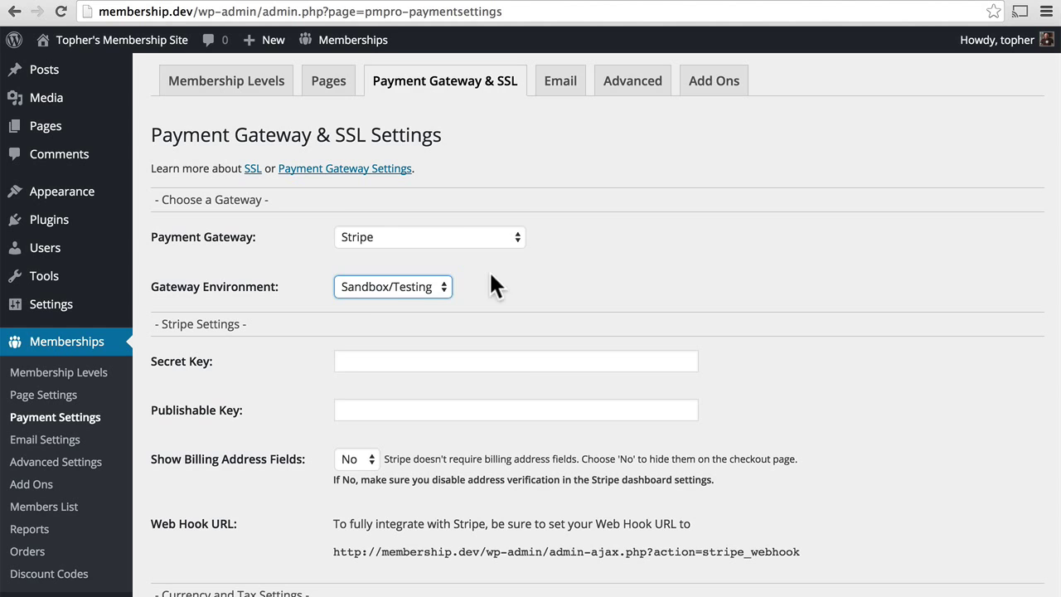
{"action": "left_click", "coordinate": [455, 229]}
{"action": "left_click", "coordinate": [418, 205]}
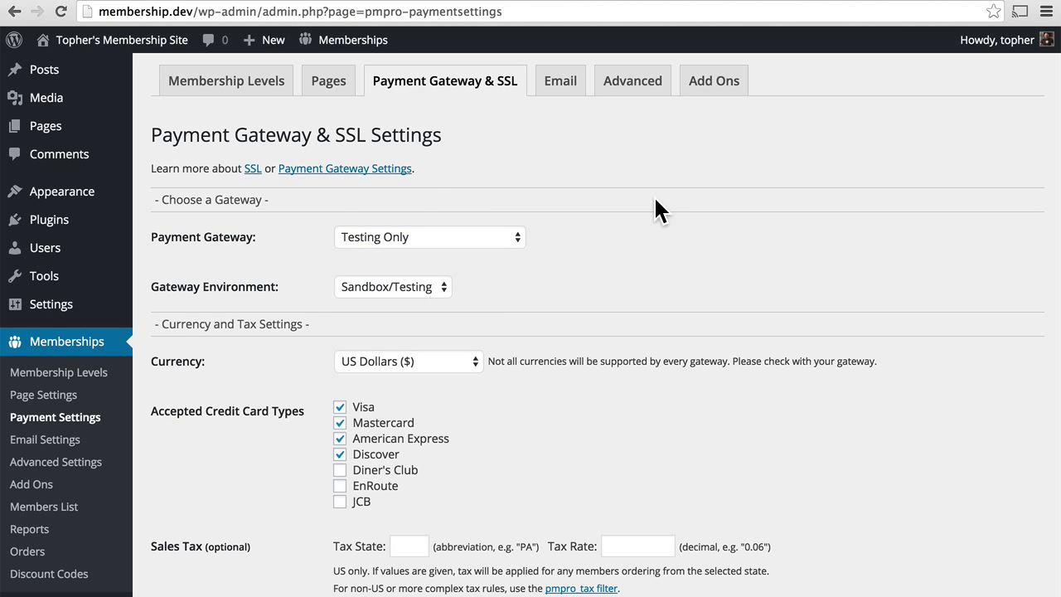
Step: Examine the available currencies in the Currency and Tax Settings, keeping US Dollars ($) selected
{"action": "scroll", "coordinate": [655, 200], "scroll_direction": "down", "scroll_amount": 5}
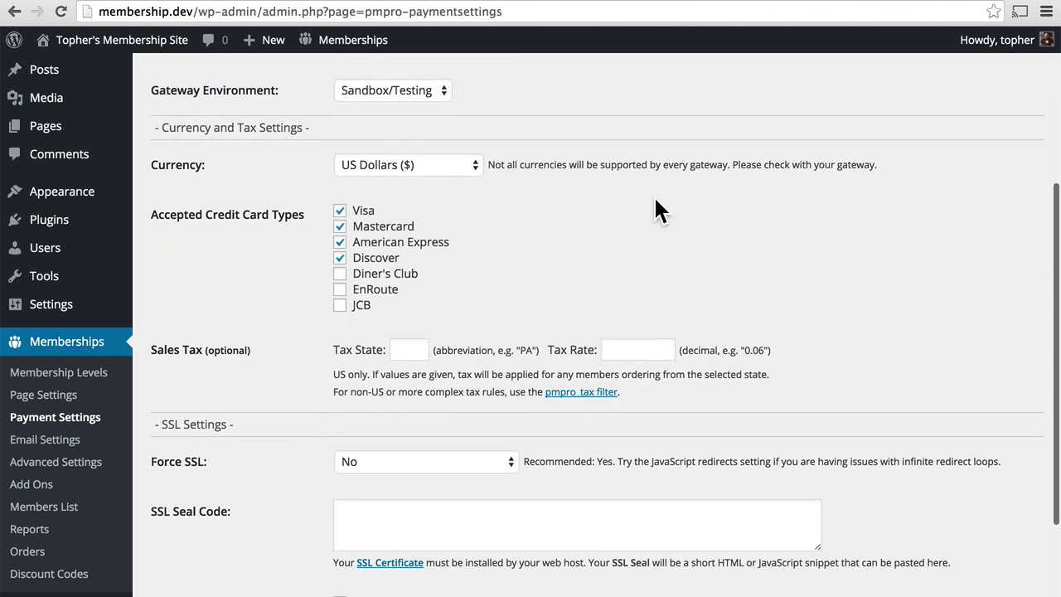
{"action": "scroll", "coordinate": [654, 211], "scroll_direction": "down", "scroll_amount": 1}
{"action": "left_click", "coordinate": [477, 139]}
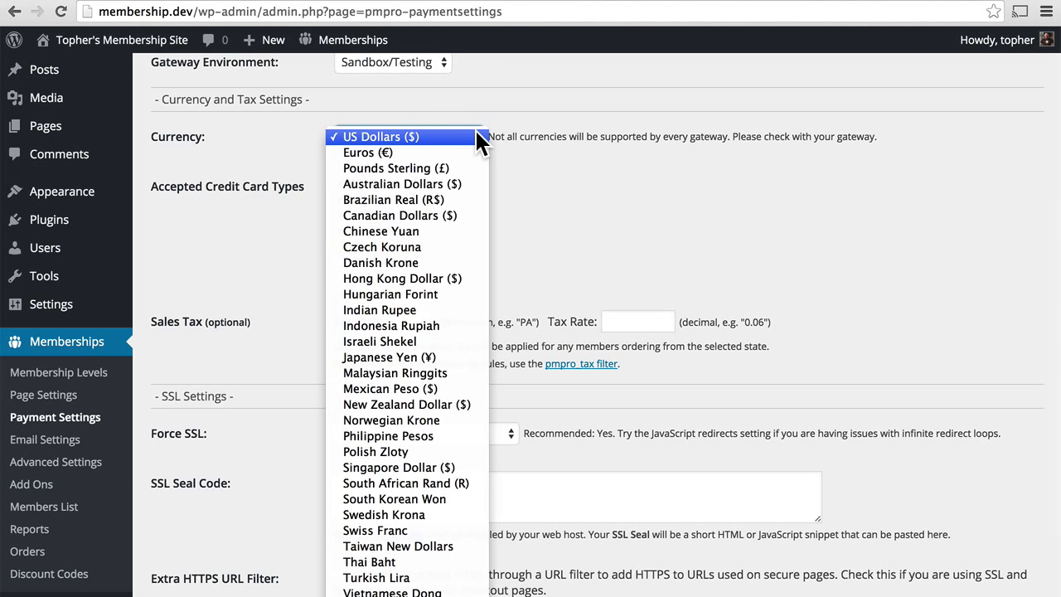
{"action": "left_click", "coordinate": [476, 131]}
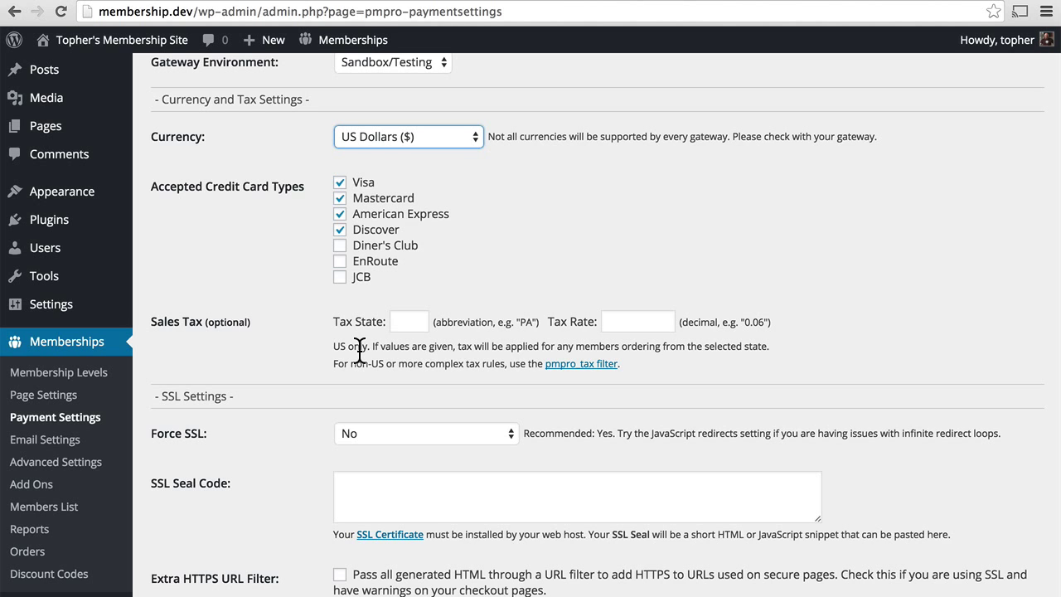
Step: Set Force SSL to Yes in the SSL Settings and place the cursor in the SSL Seal Code field
{"action": "scroll", "coordinate": [359, 348], "scroll_direction": "down", "scroll_amount": 4}
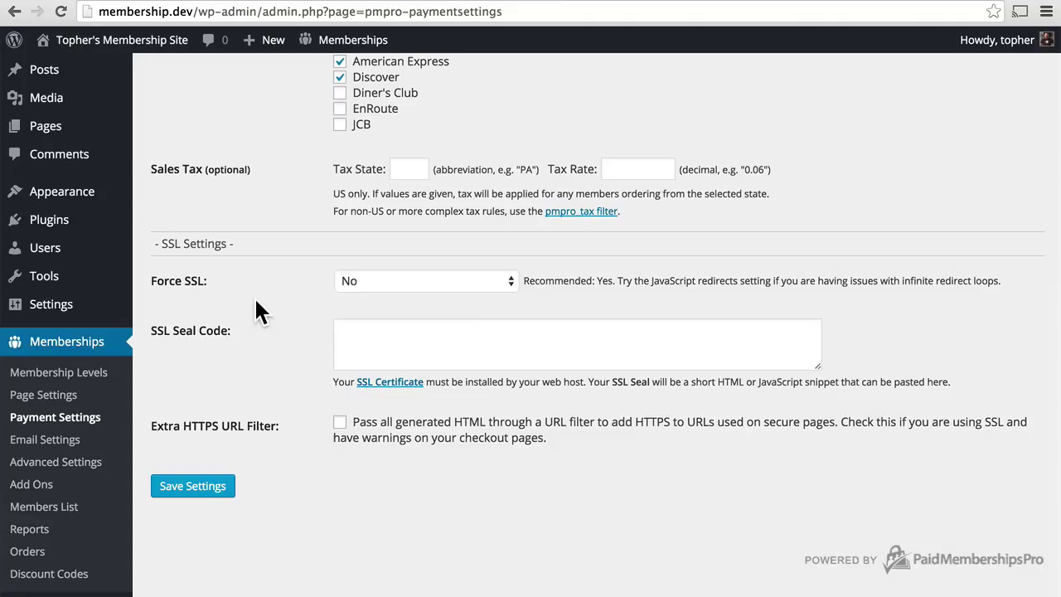
{"action": "left_click", "coordinate": [469, 292]}
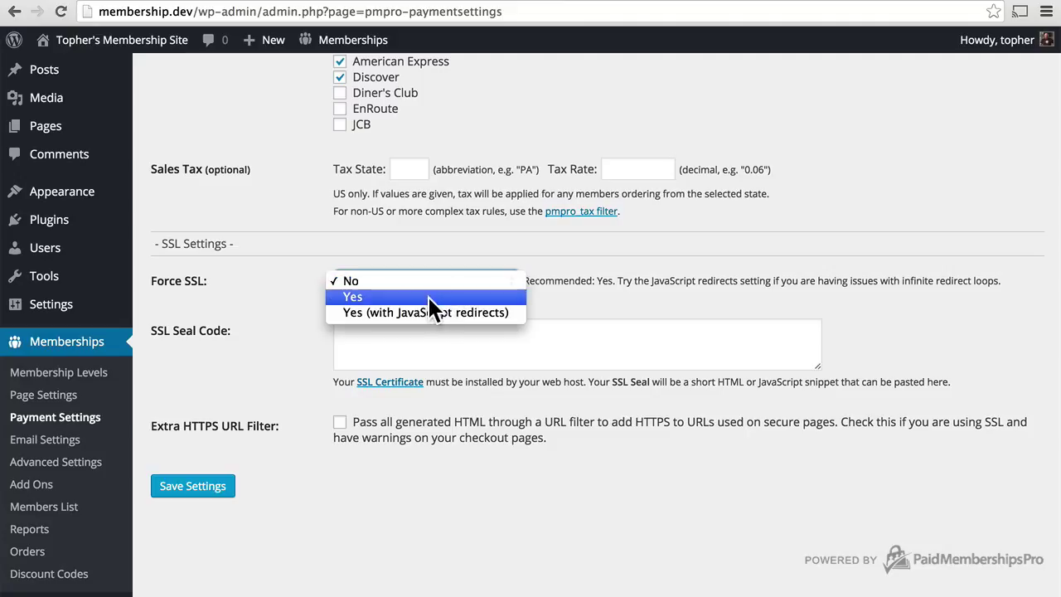
{"action": "left_click", "coordinate": [431, 297]}
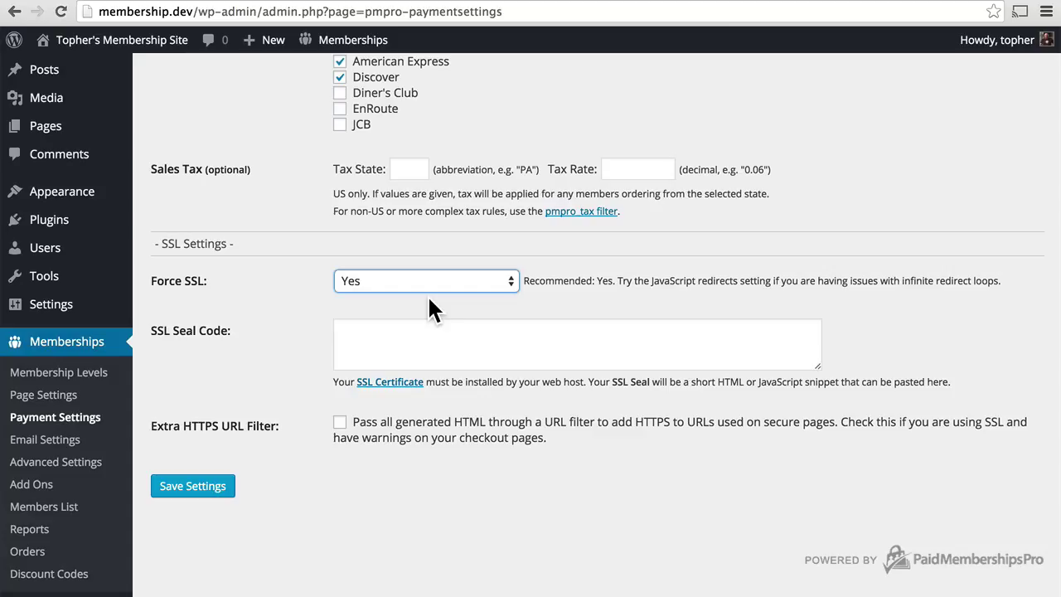
{"action": "left_click", "coordinate": [434, 333]}
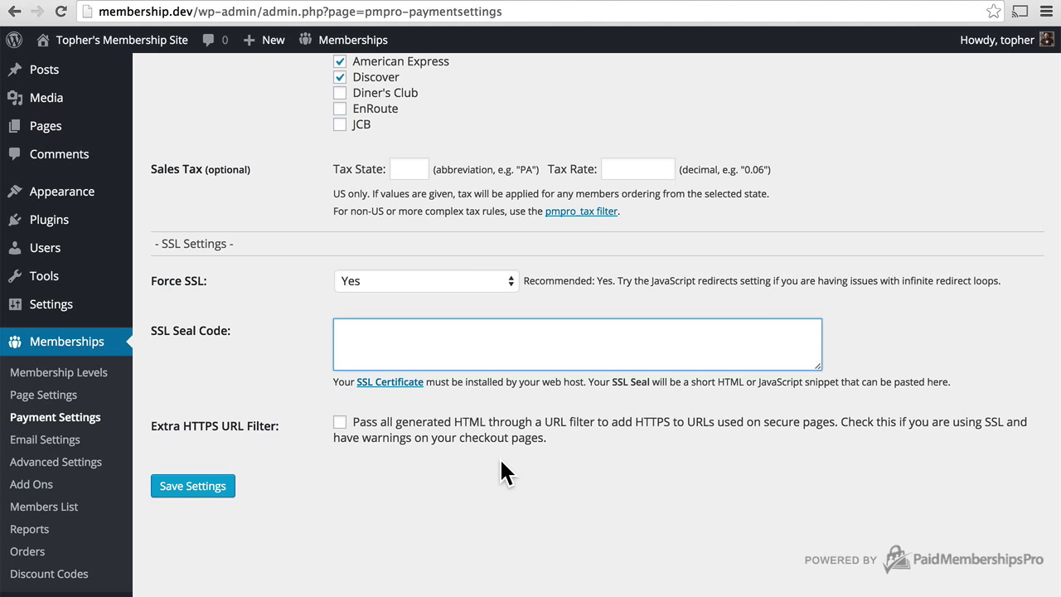
Step: Review the available payment gateways in the Payment Gateway & SSL Settings, keeping Testing Only selected
{"action": "scroll", "coordinate": [501, 469], "scroll_direction": "up", "scroll_amount": 10}
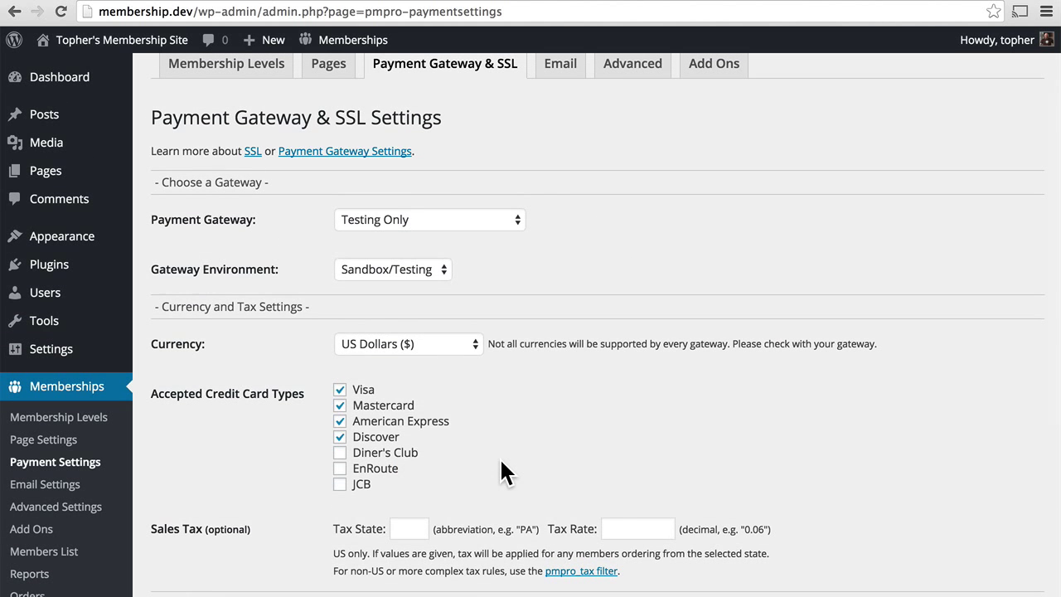
{"action": "left_click", "coordinate": [340, 71]}
{"action": "scroll", "coordinate": [746, 286], "scroll_direction": "down", "scroll_amount": 3}
{"action": "scroll", "coordinate": [745, 280], "scroll_direction": "up", "scroll_amount": 1}
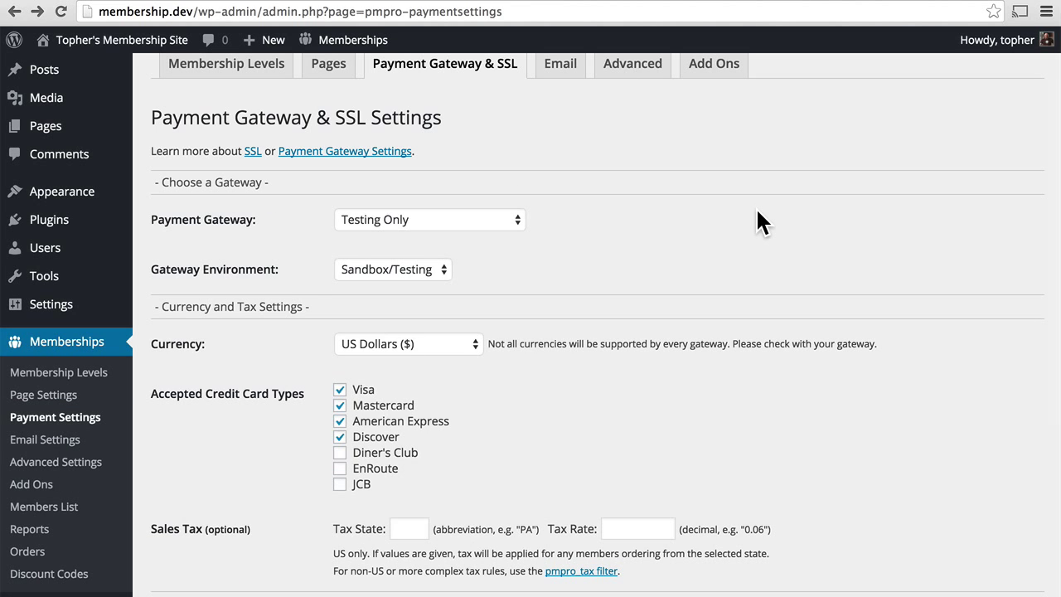
{"action": "left_click", "coordinate": [511, 224]}
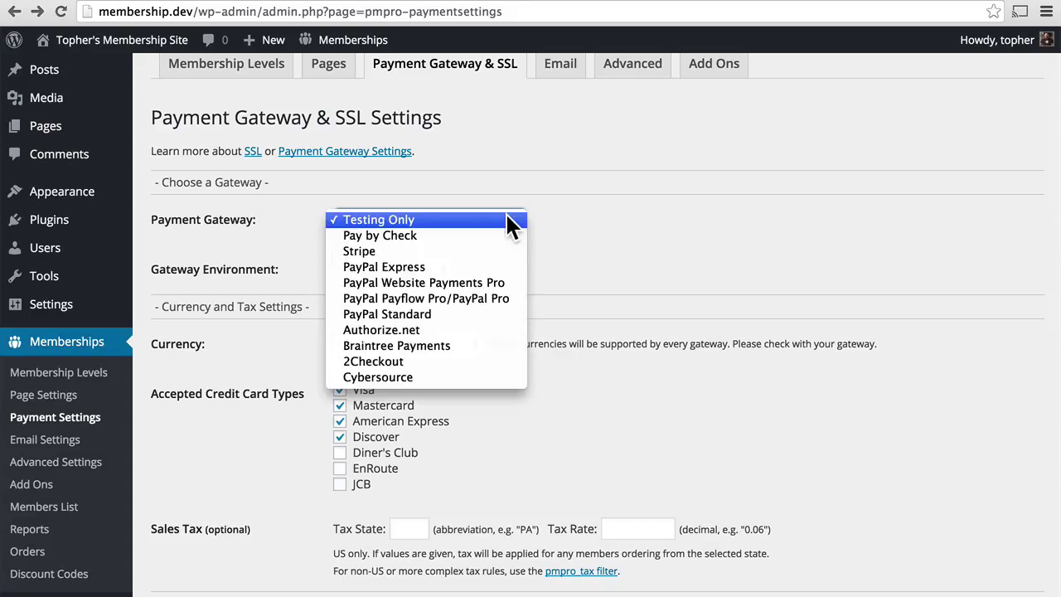
{"action": "left_click", "coordinate": [511, 220]}
Step: Look over the currency choices again, keeping US Dollars ($) selected, and check the SSL settings below
{"action": "scroll", "coordinate": [550, 208], "scroll_direction": "down", "scroll_amount": 5}
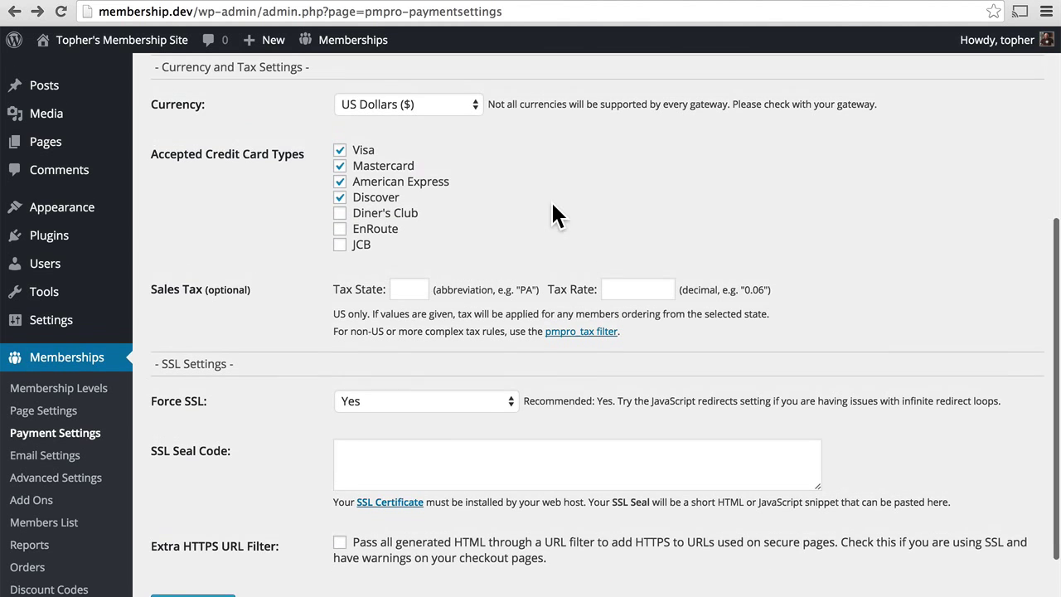
{"action": "left_click", "coordinate": [473, 126]}
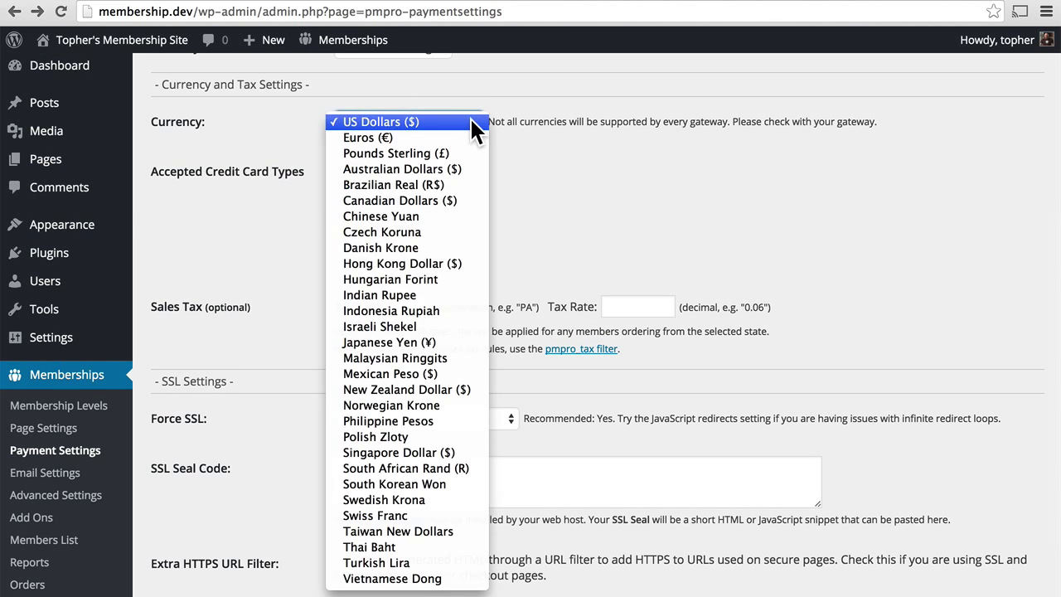
{"action": "left_click", "coordinate": [473, 124]}
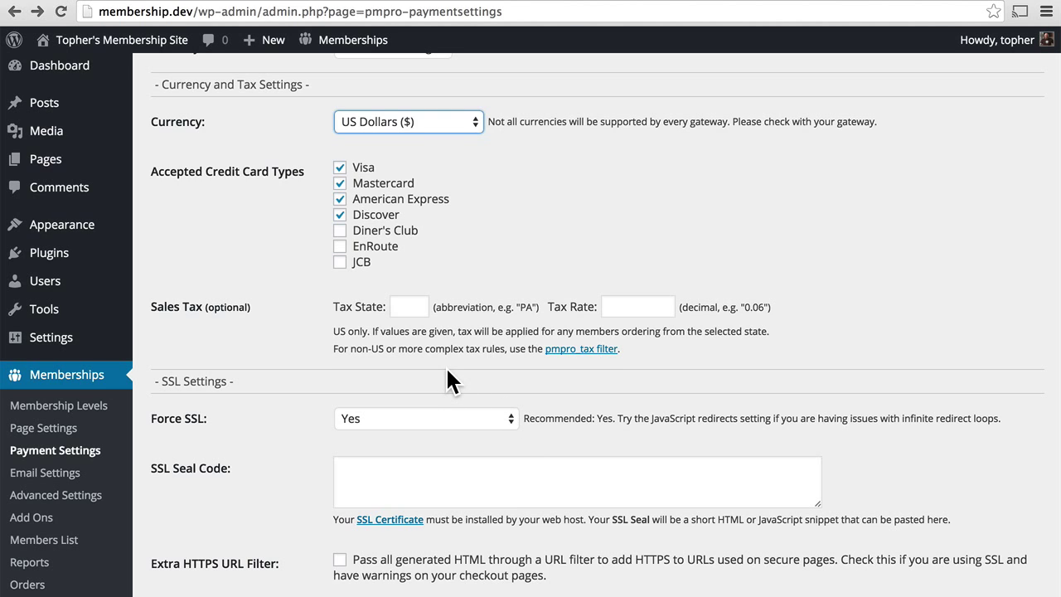
{"action": "scroll", "coordinate": [448, 371], "scroll_direction": "down", "scroll_amount": 4}
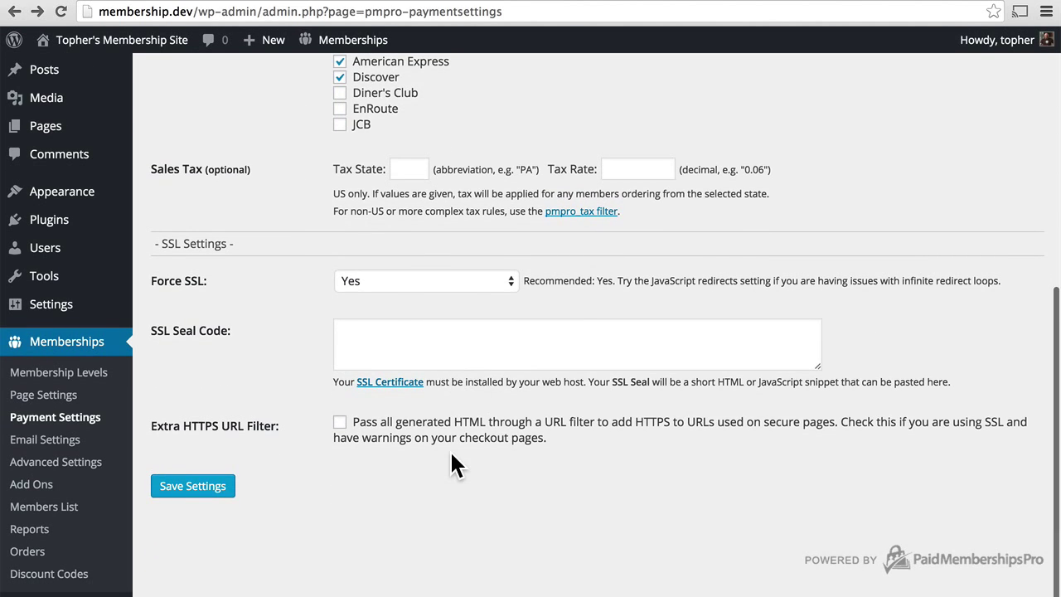